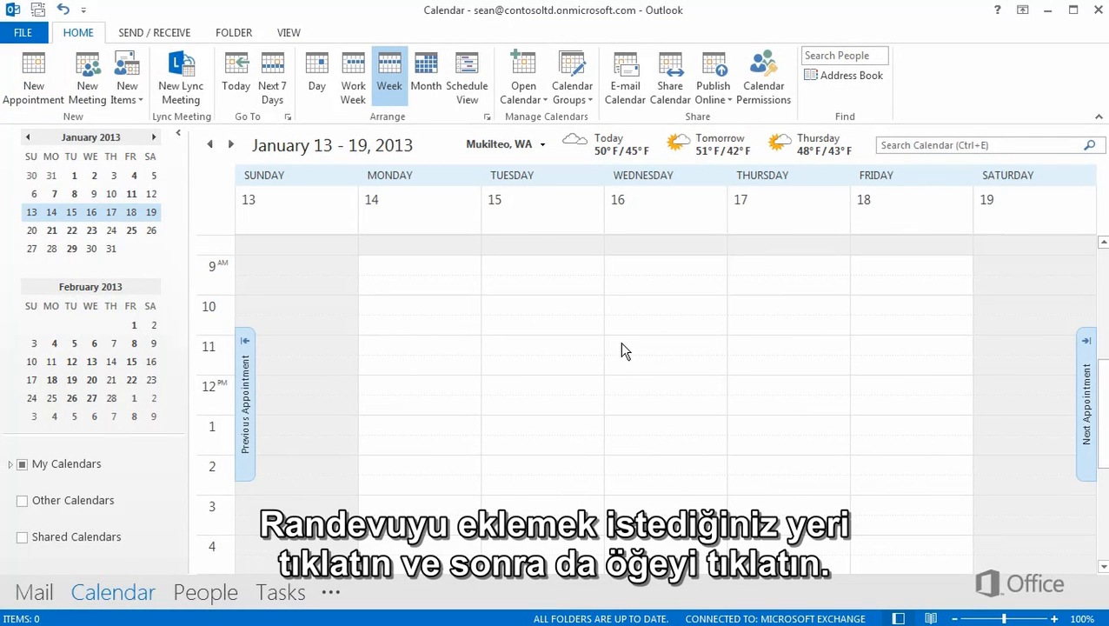
Create an appointment for Wednesday 1/16/2013, 11:00 AM to 12:00 PM, with subject "Review Fabrikam presentation" and location "My office"
click(622, 347)
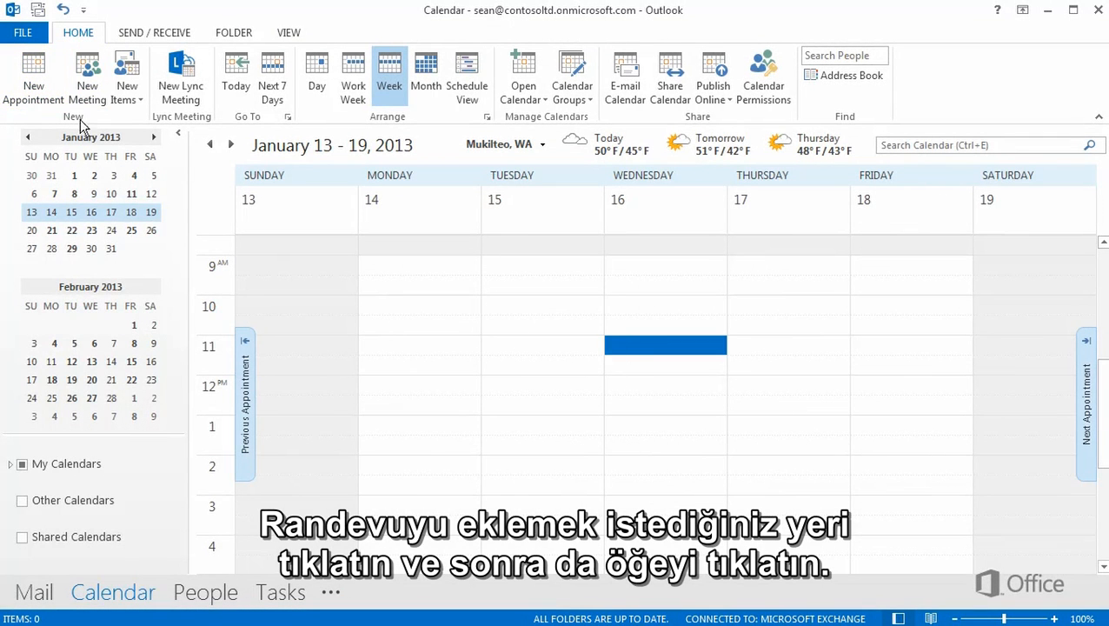
click(46, 65)
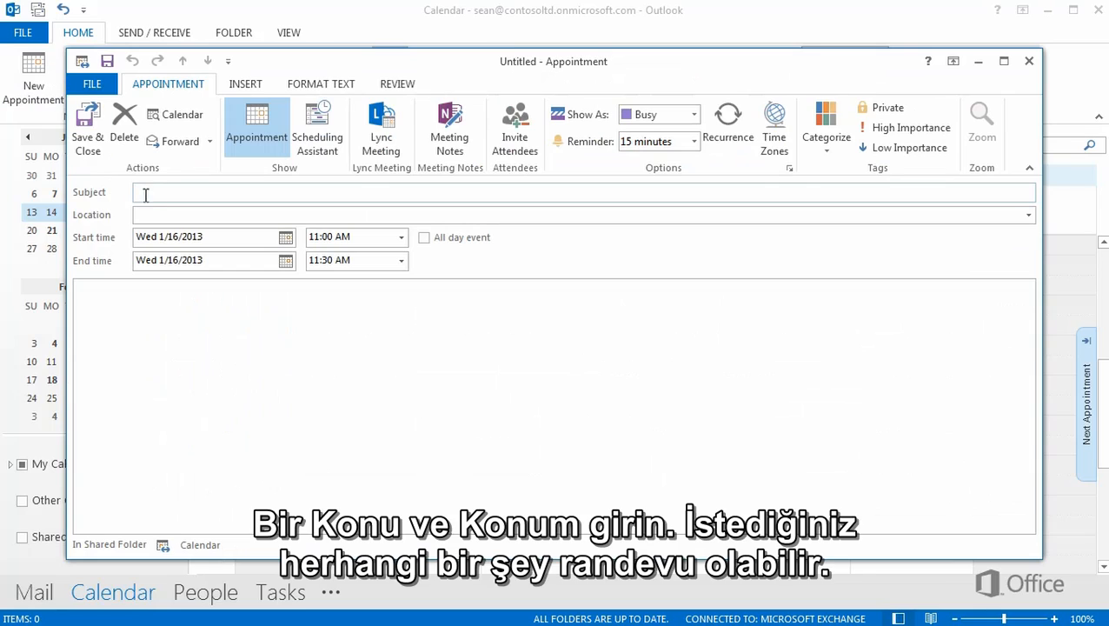
text(Review Fabrikam presentation)
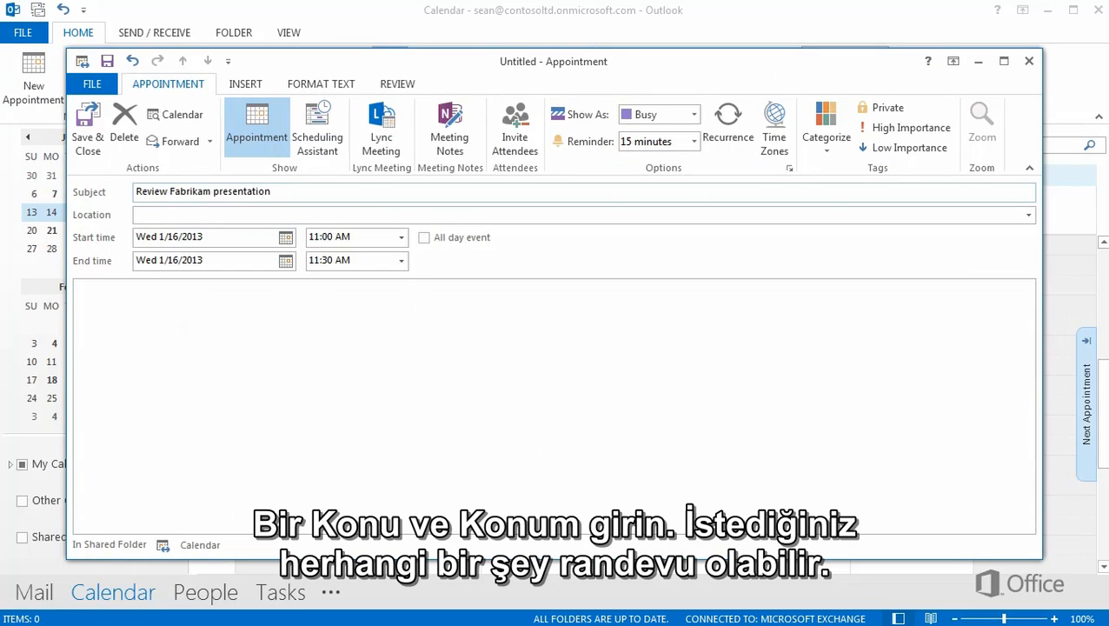
key(Tab)
text(My office)
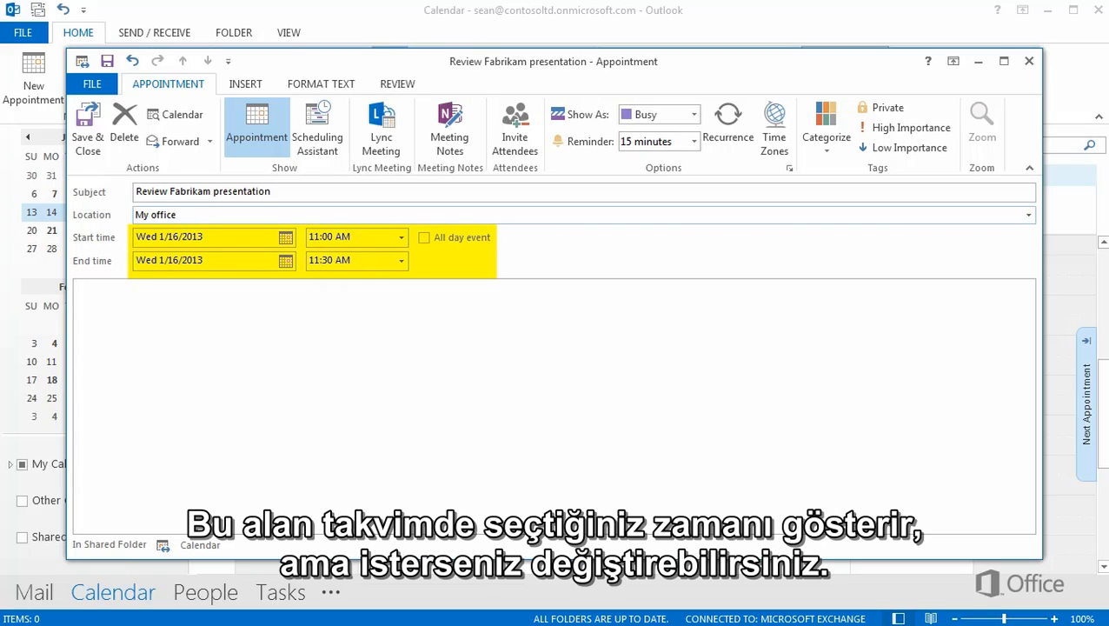
click(400, 260)
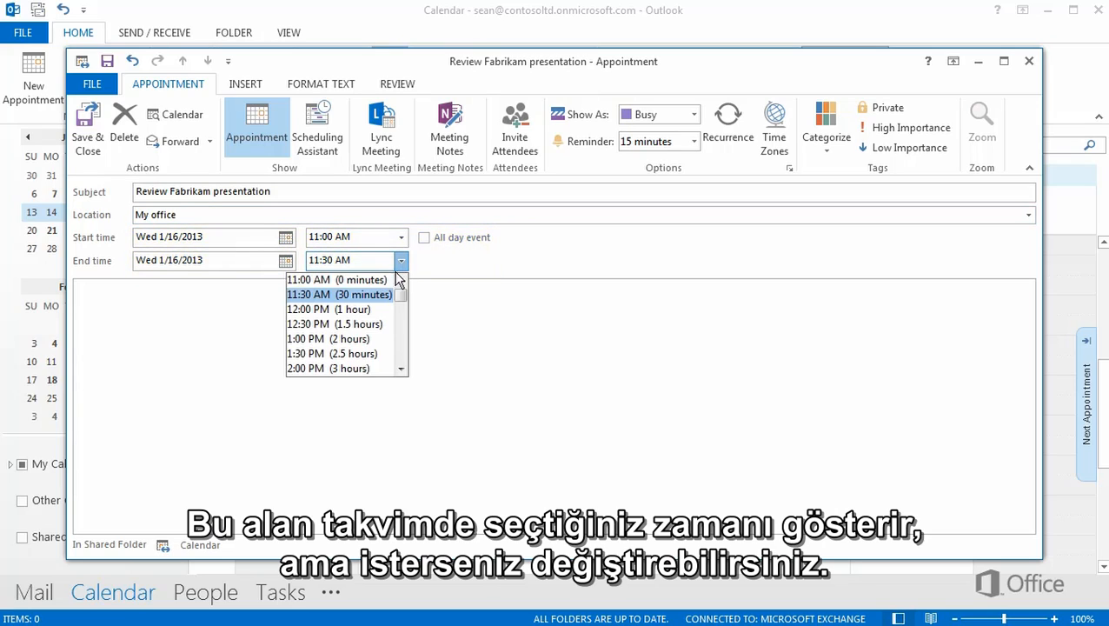
click(364, 306)
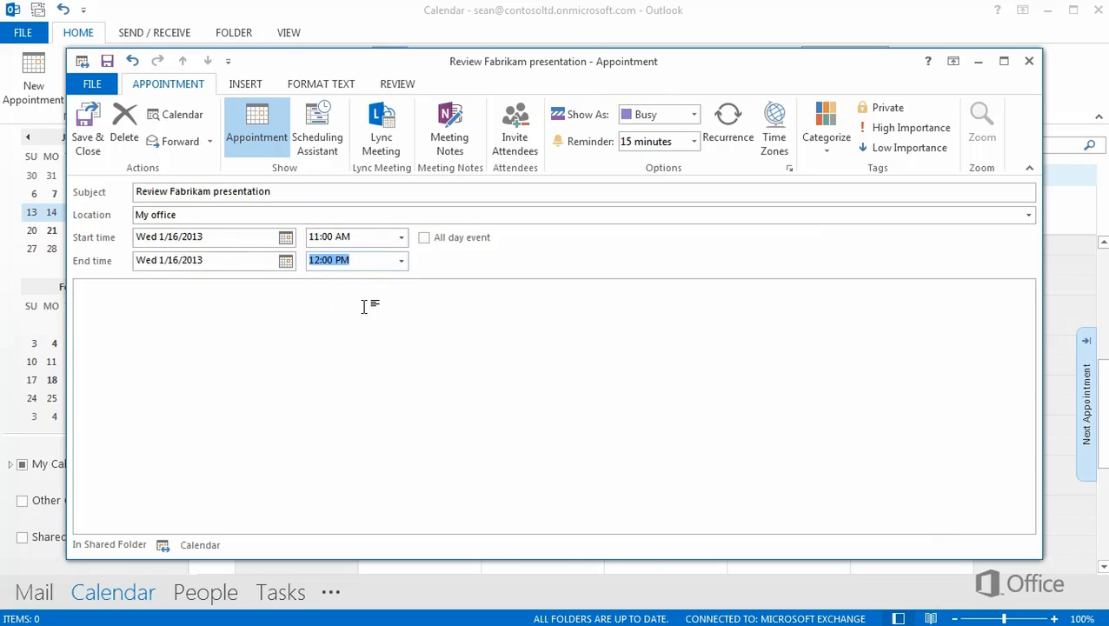
Attach the file Fabrikam.pptx from My Documents to the body of the appointment
click(162, 310)
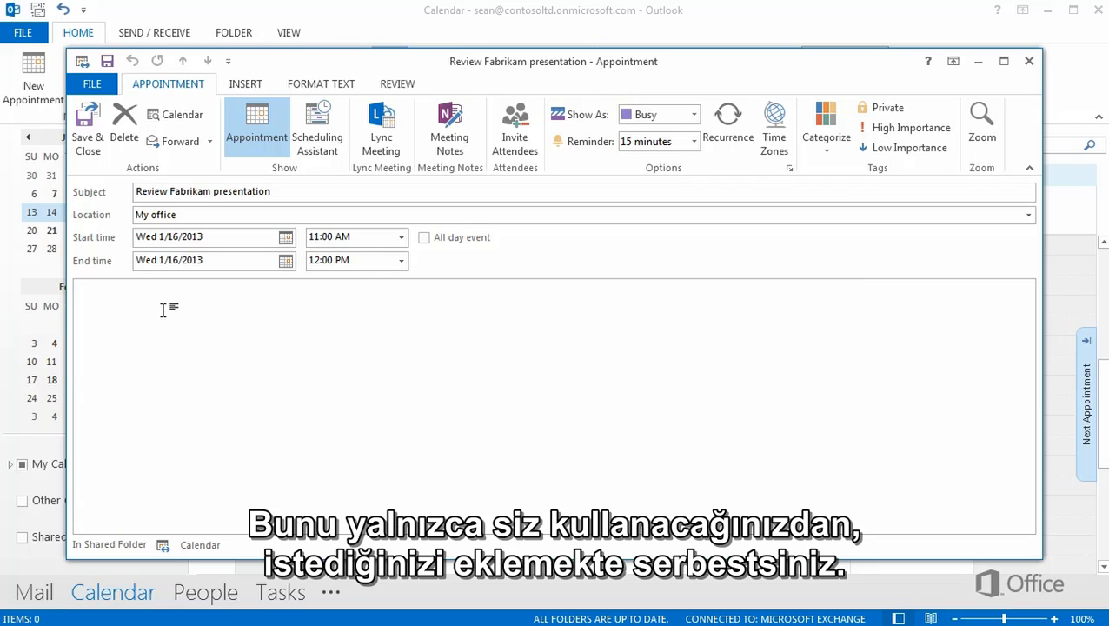
click(249, 84)
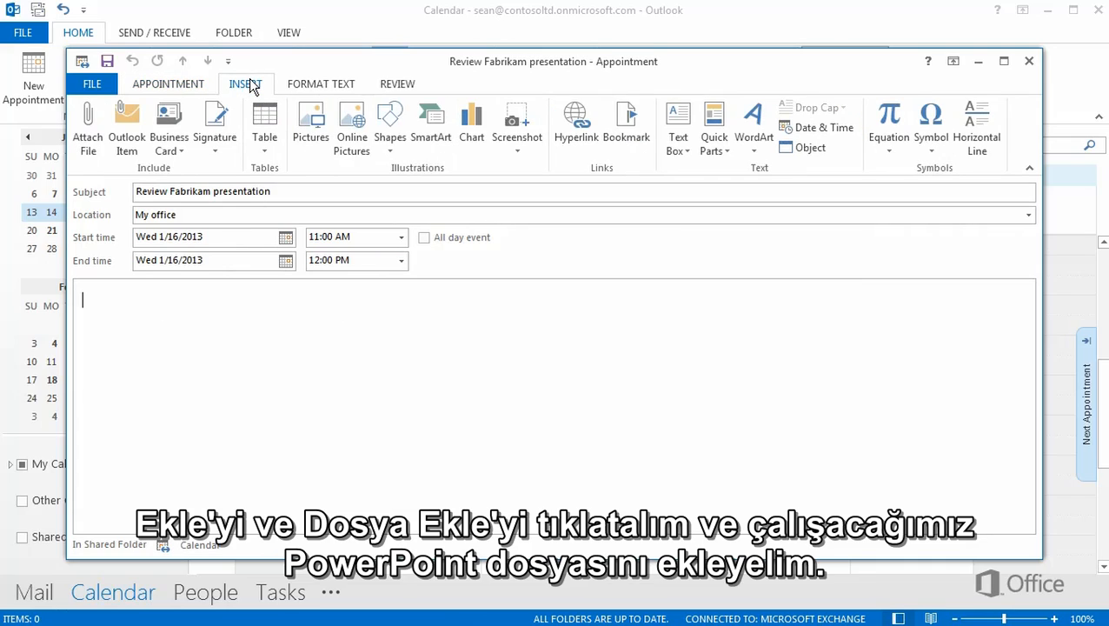
click(92, 121)
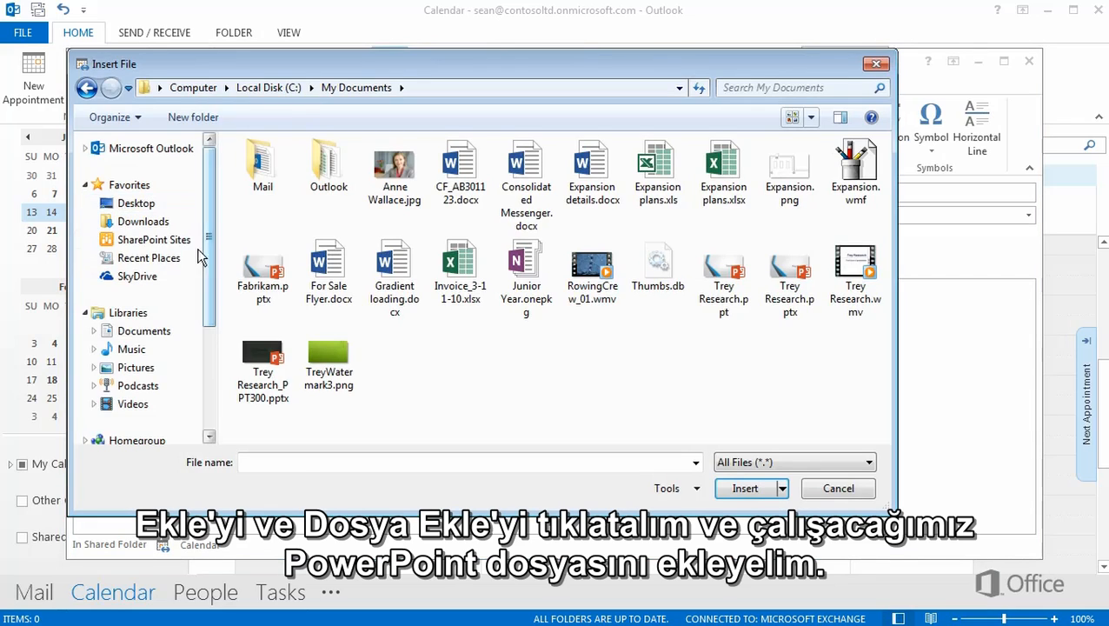
click(263, 271)
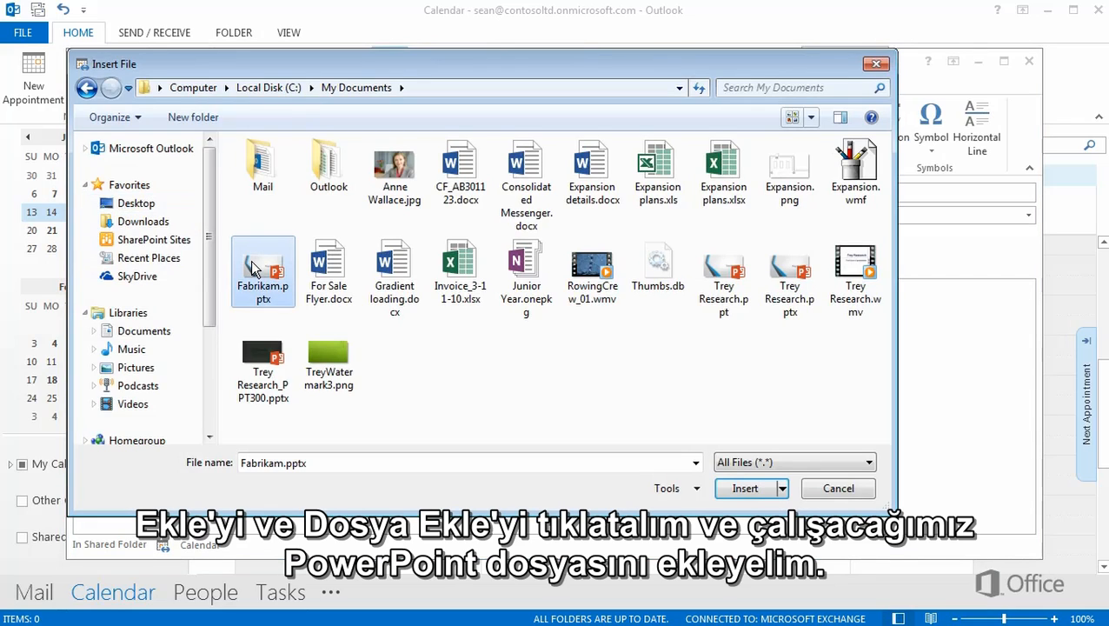
click(745, 488)
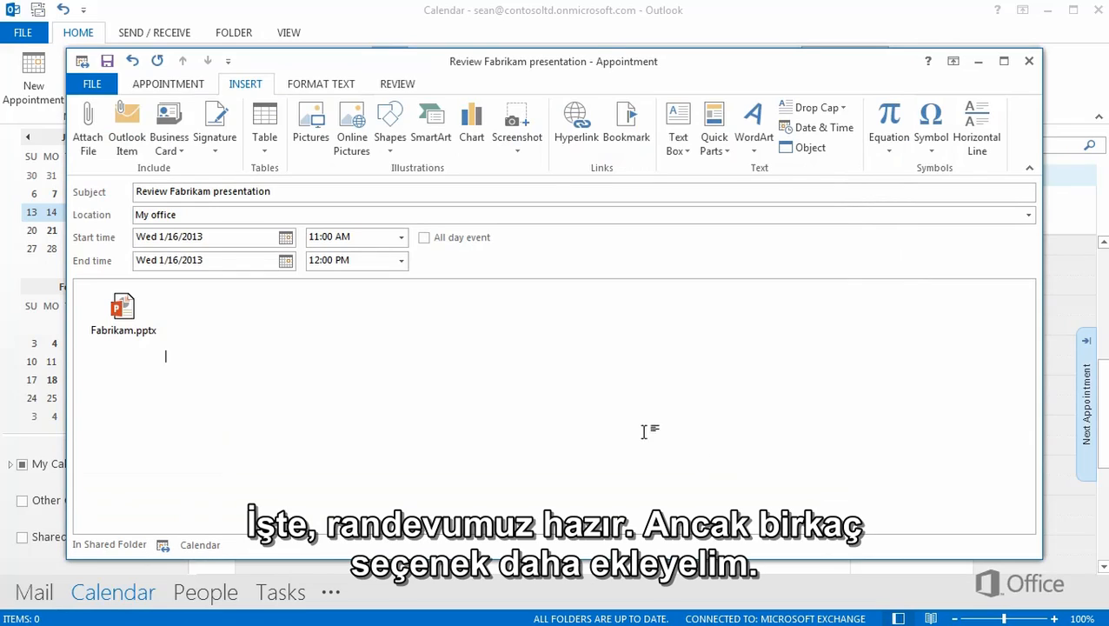
Choose Busy as the appointment's availability status and set its reminder to 1 hour
click(168, 84)
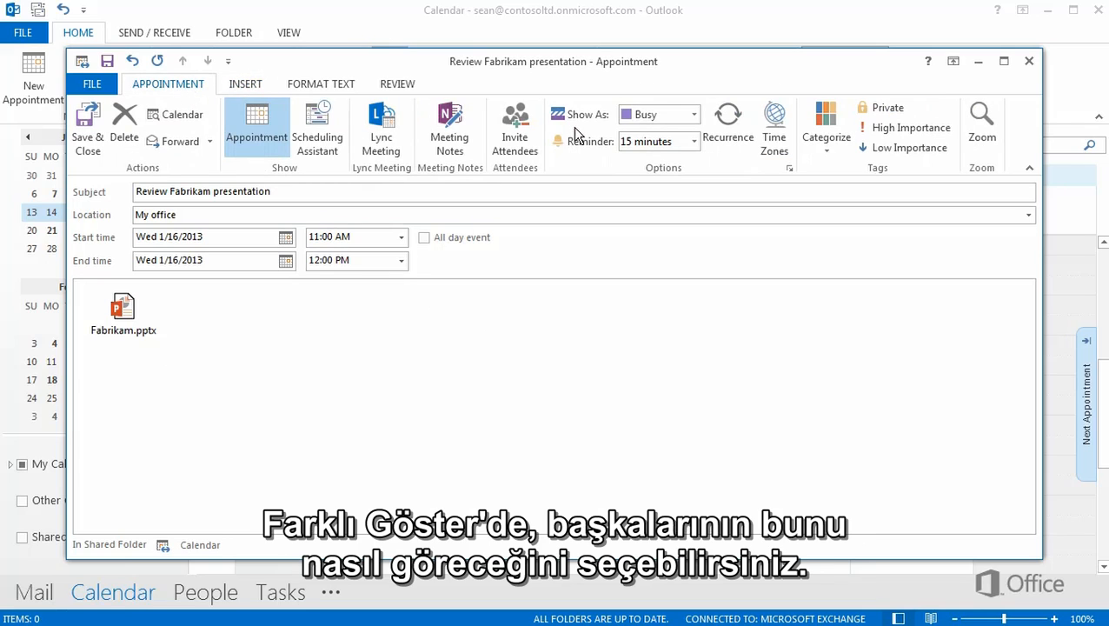
click(694, 115)
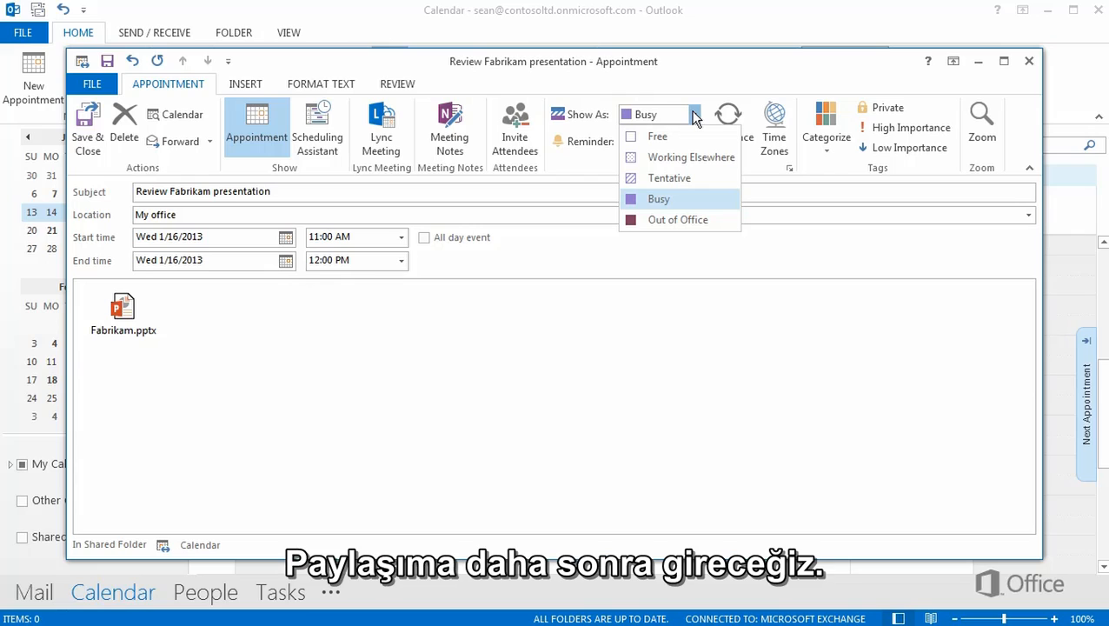
click(674, 198)
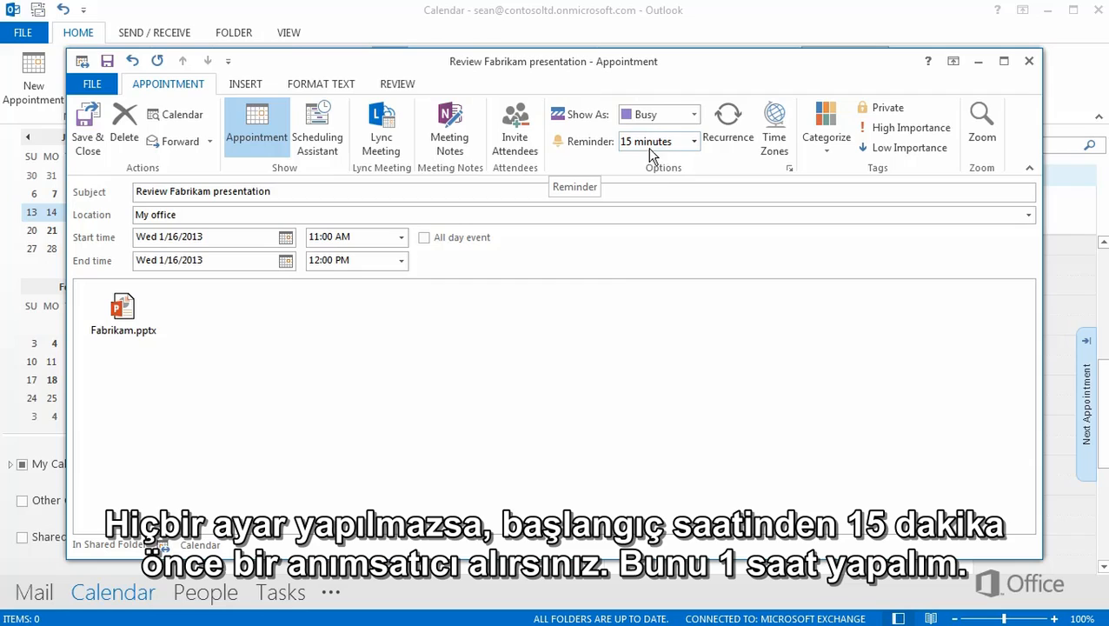
click(692, 142)
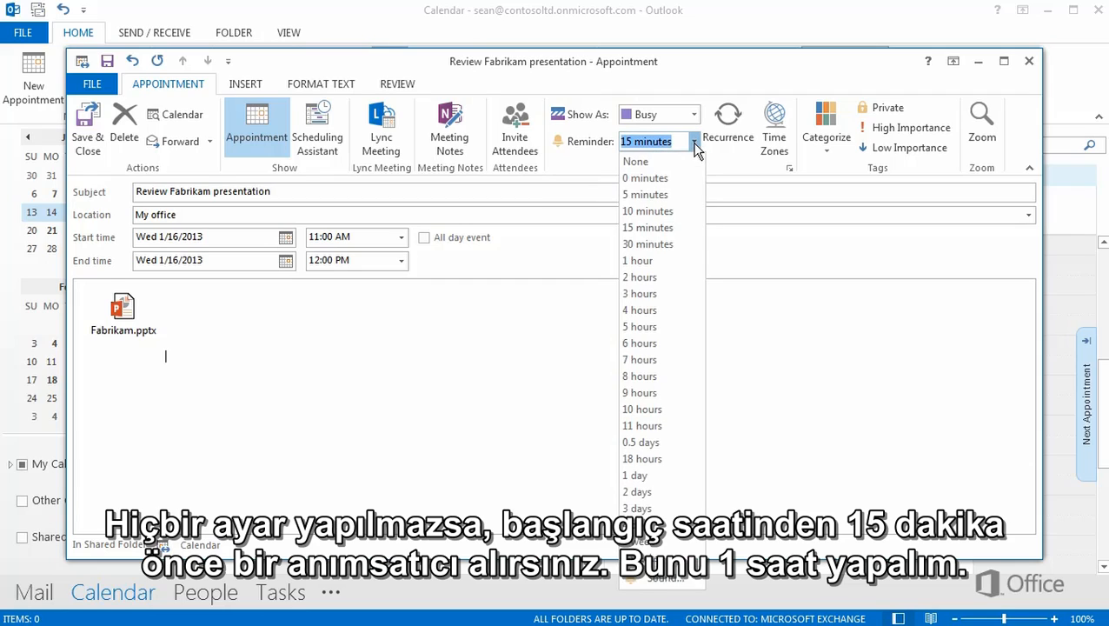
click(655, 260)
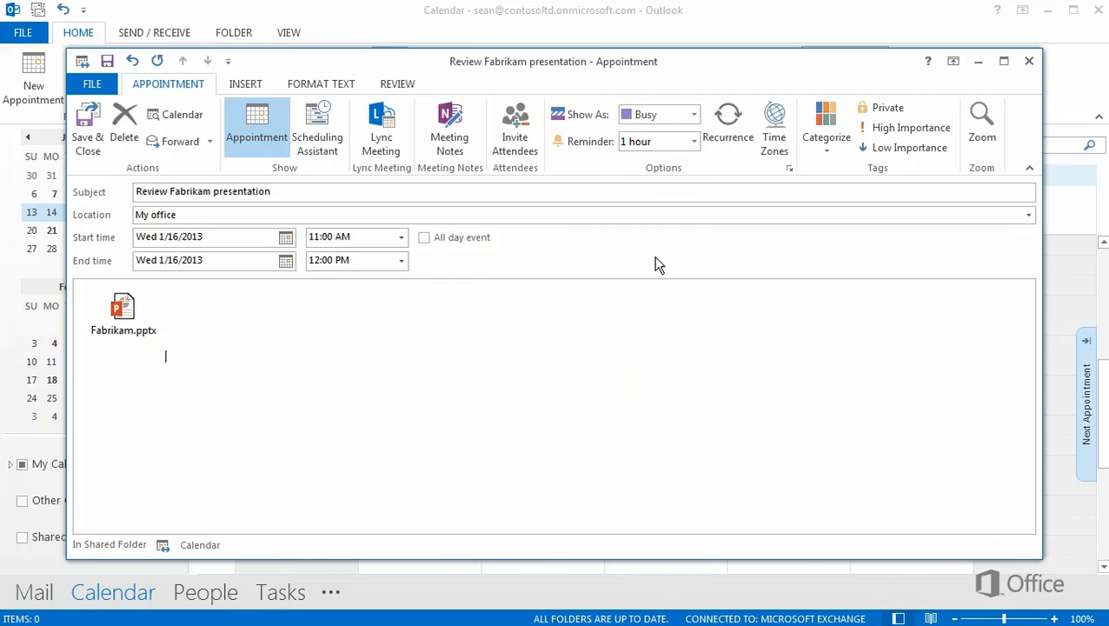
Assign the Work alone category to the appointment, then save and close it
click(826, 122)
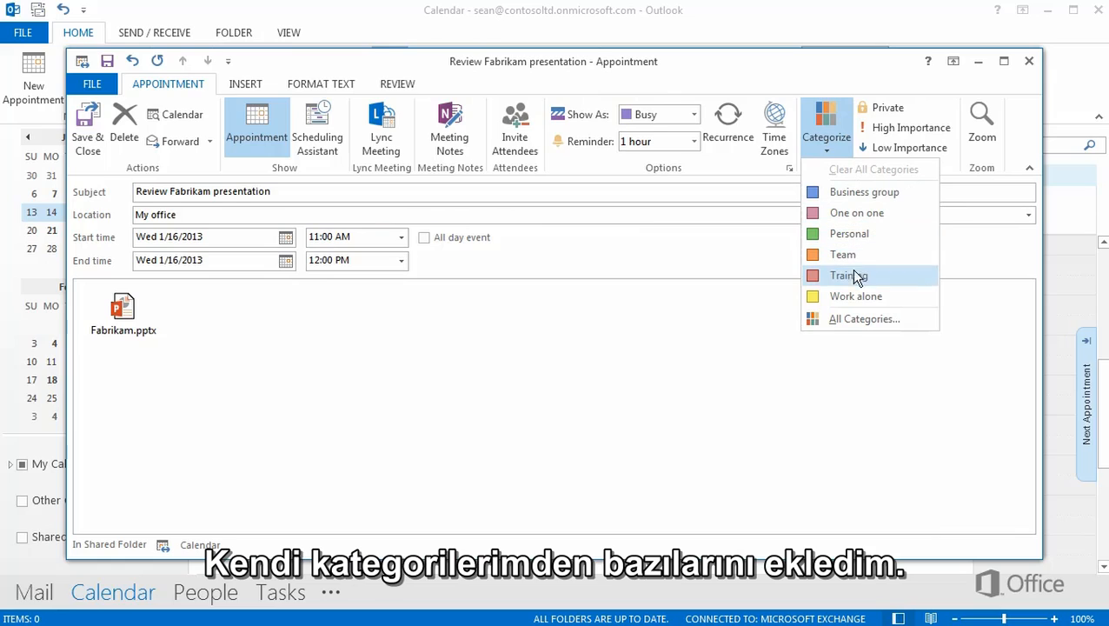
click(847, 296)
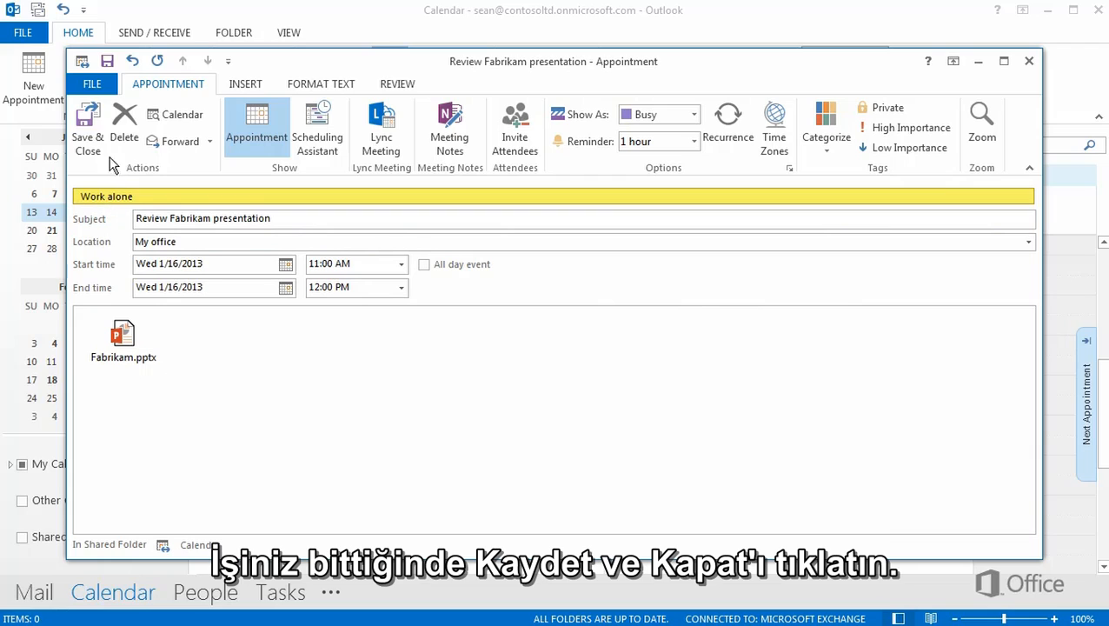
click(92, 122)
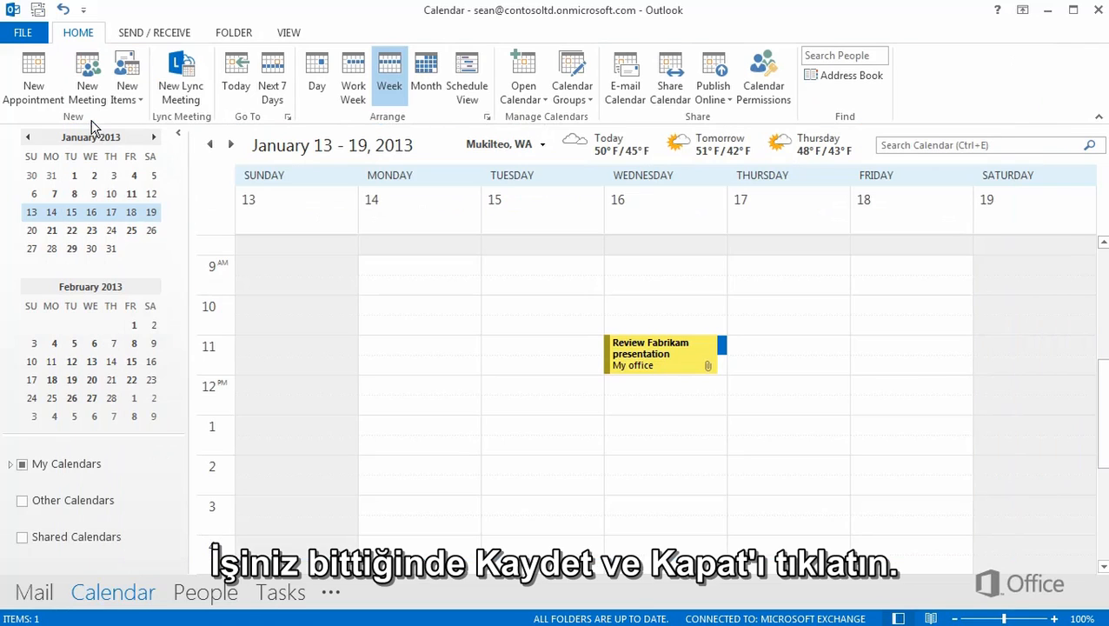
Extend the Review Fabrikam presentation appointment to end at 1:00 PM and move it to Tuesday, January 15 at 11:00 AM
click(649, 363)
drag(650, 370, 649, 411)
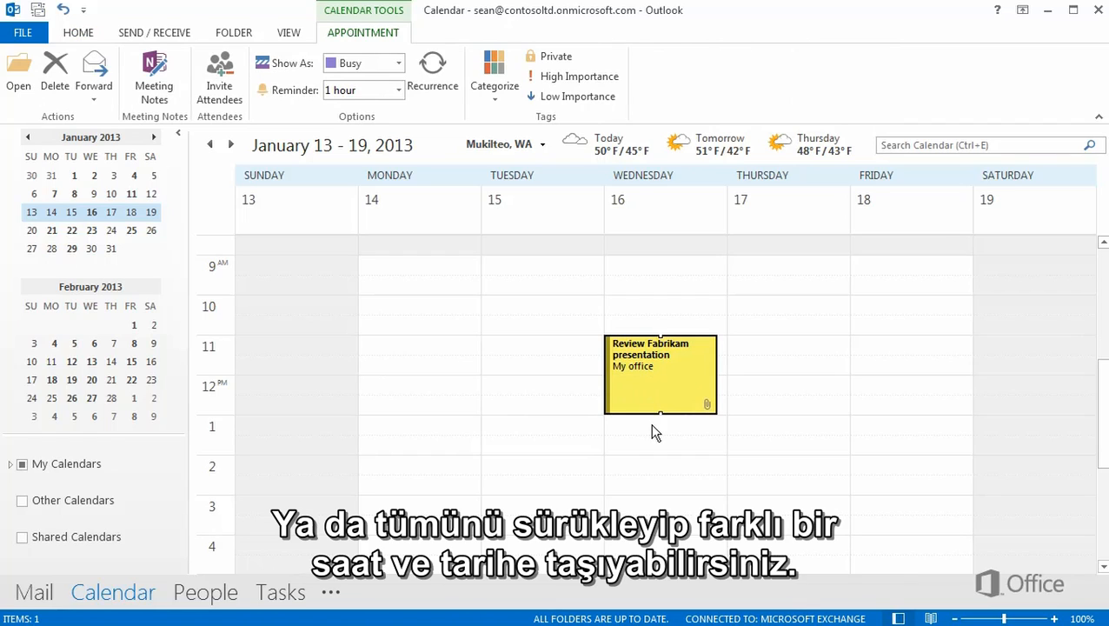
drag(655, 381, 598, 348)
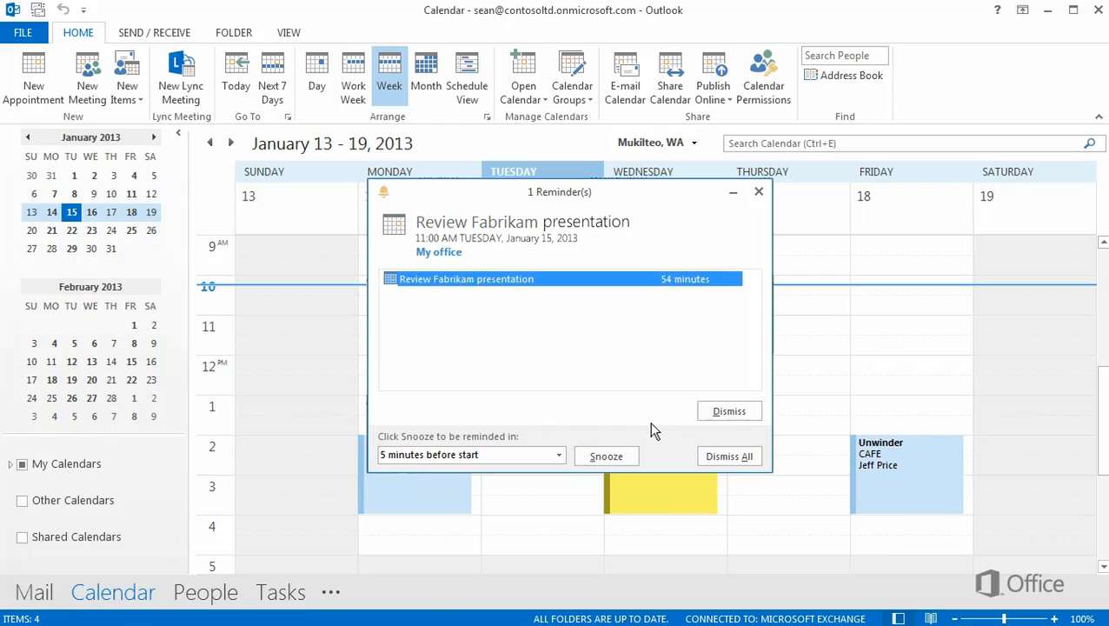
Dismiss the Review Fabrikam presentation reminder and preview the details of that appointment and Friday's Unwinder item
click(726, 414)
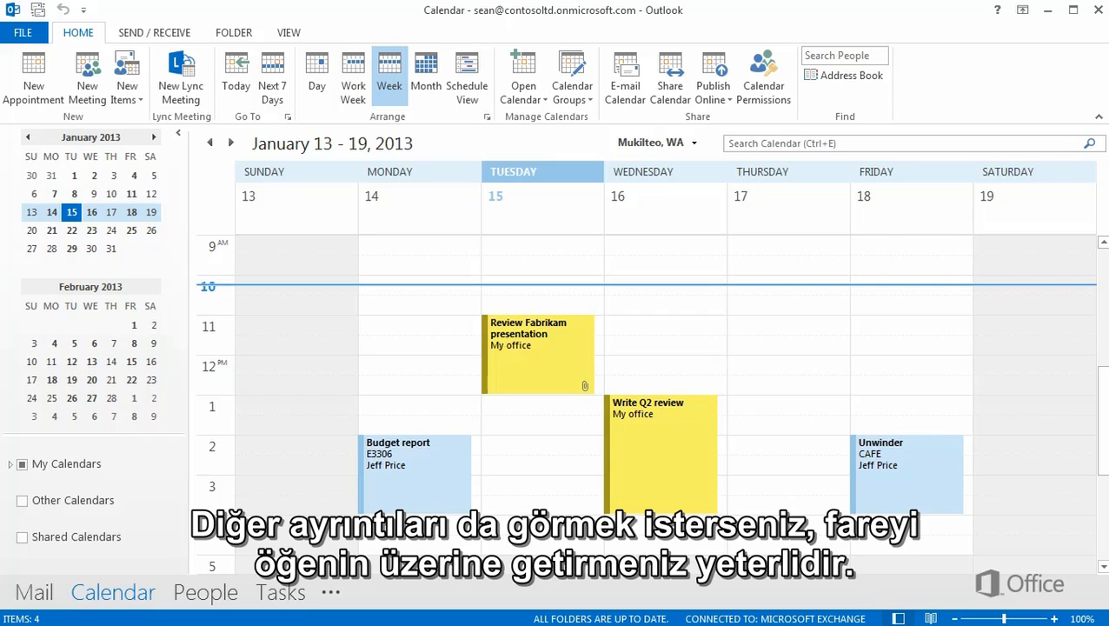
mouse_move(573, 354)
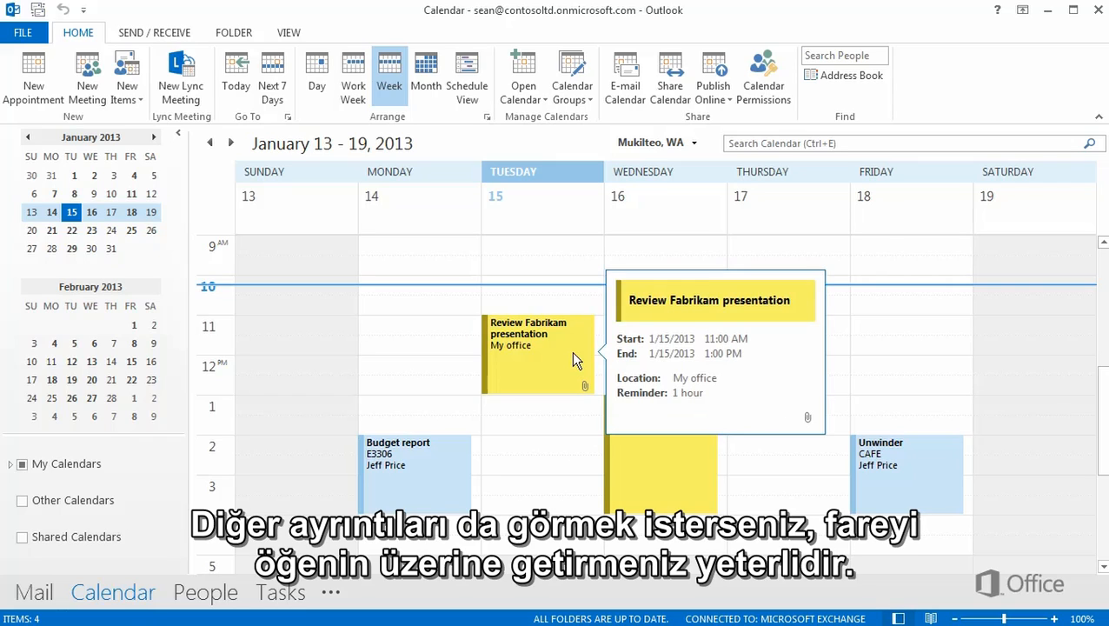
mouse_move(874, 467)
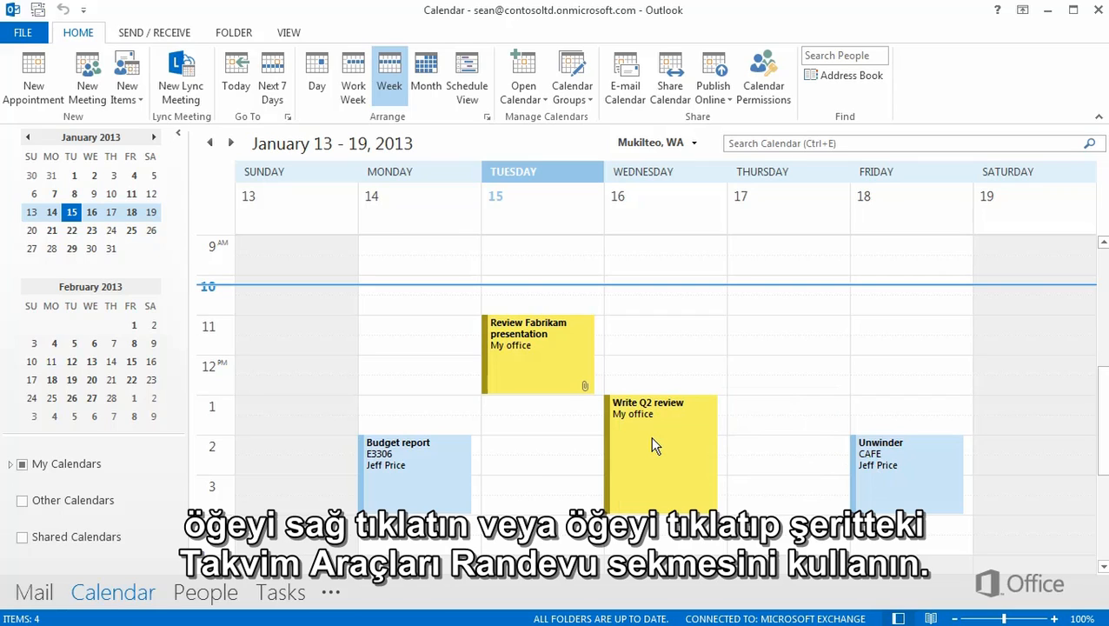
Open Wednesday's Write Q2 review appointment and paste the copied "Please review this:" insurance plan text into its body
right_click(652, 439)
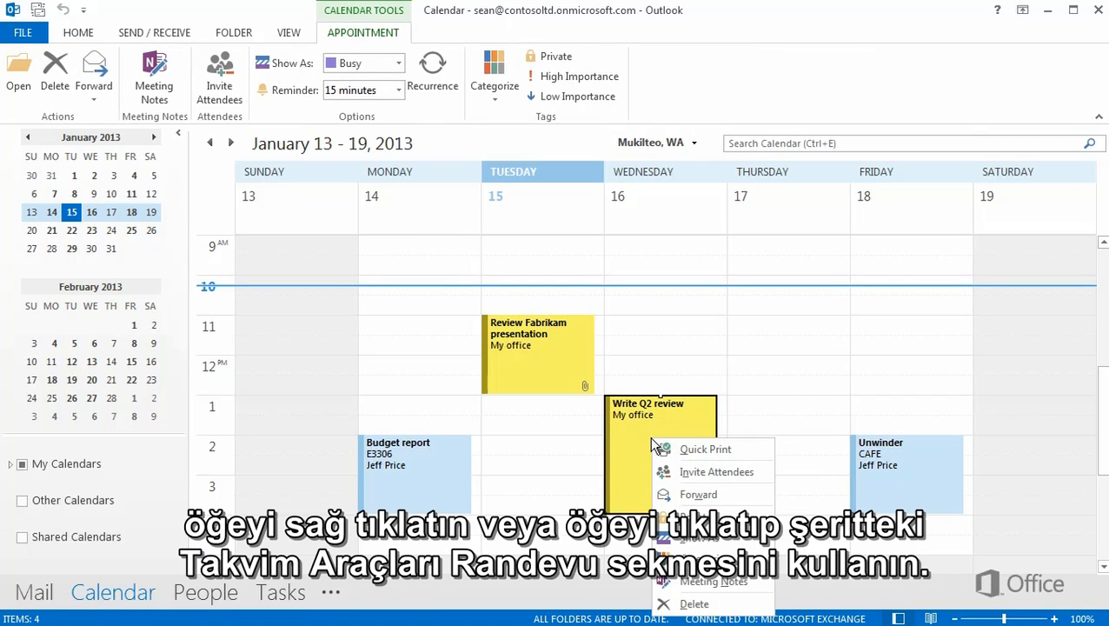
key(Escape)
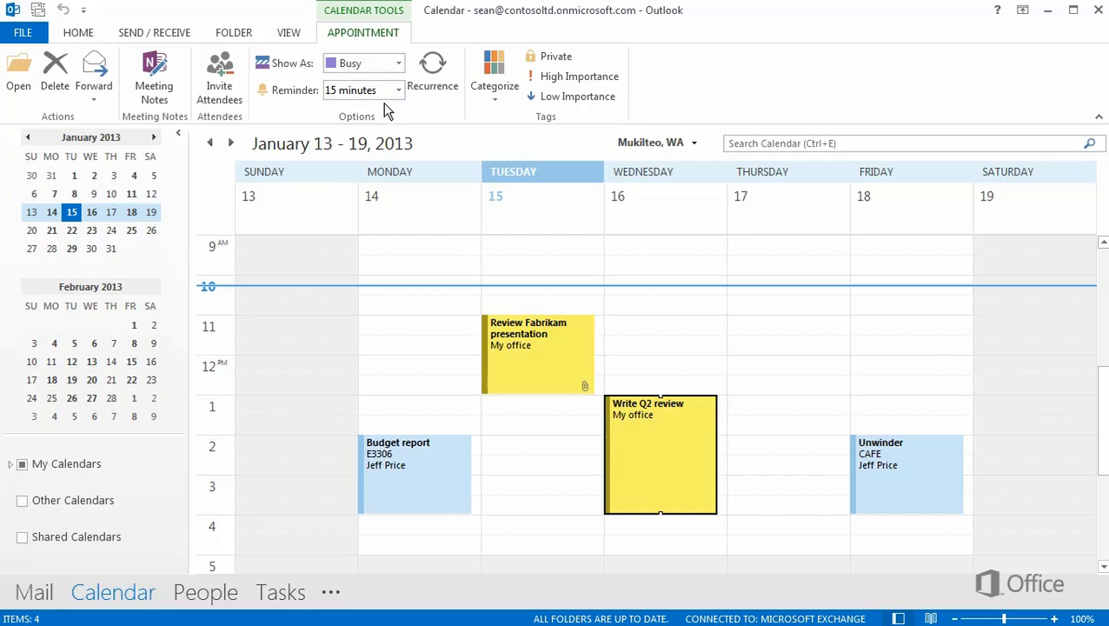
double_click(618, 432)
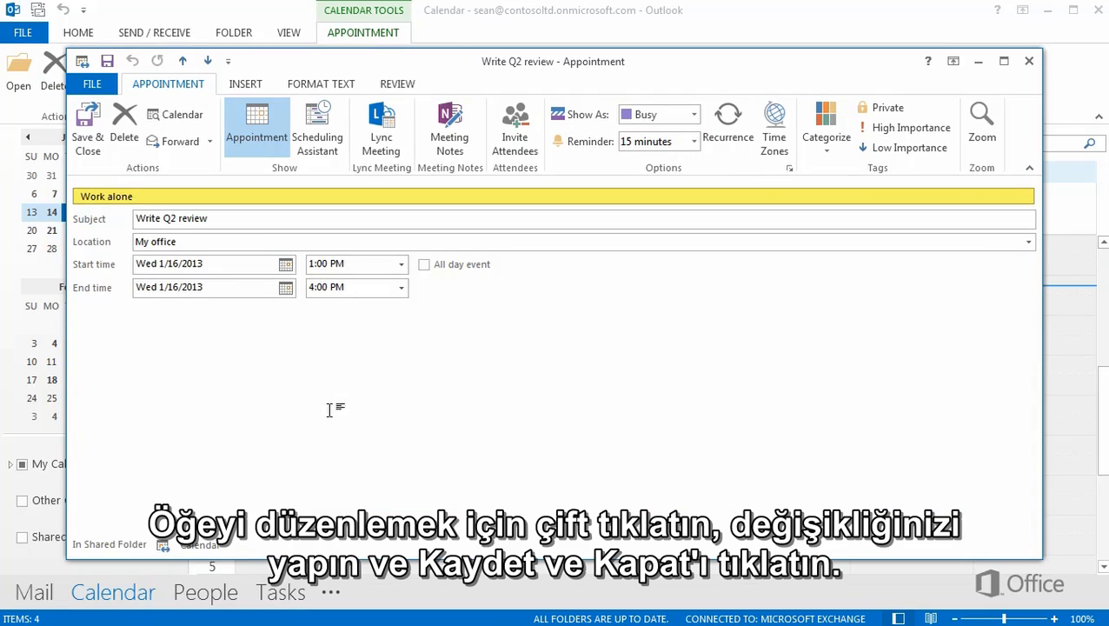
key(ctrl+v)
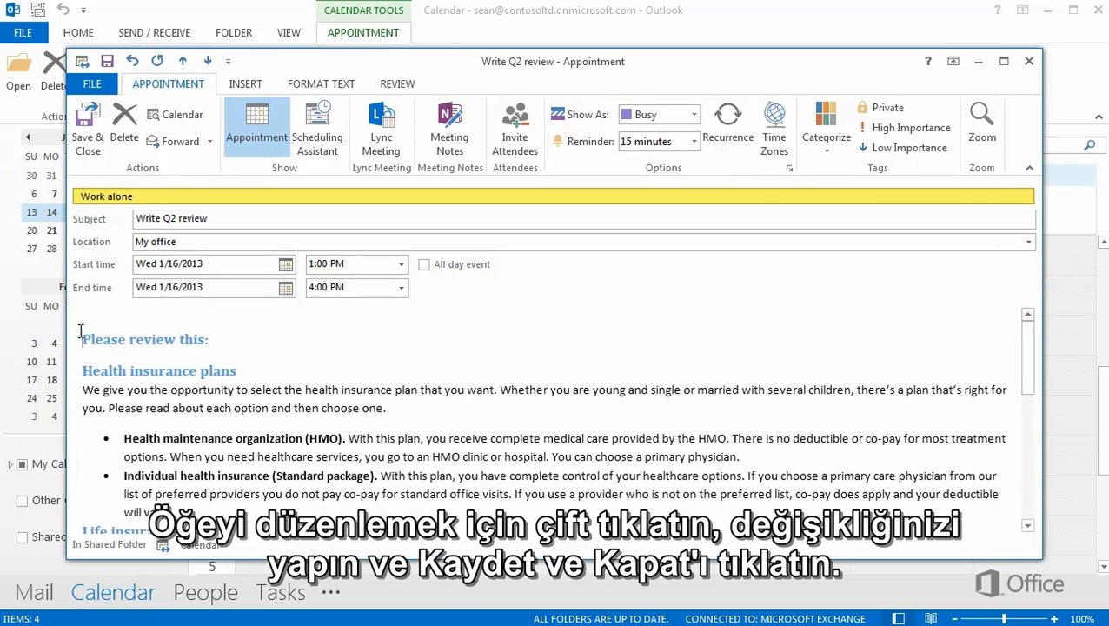
Print the Write Q2 review appointment in Memo Style, then save and close it
click(103, 88)
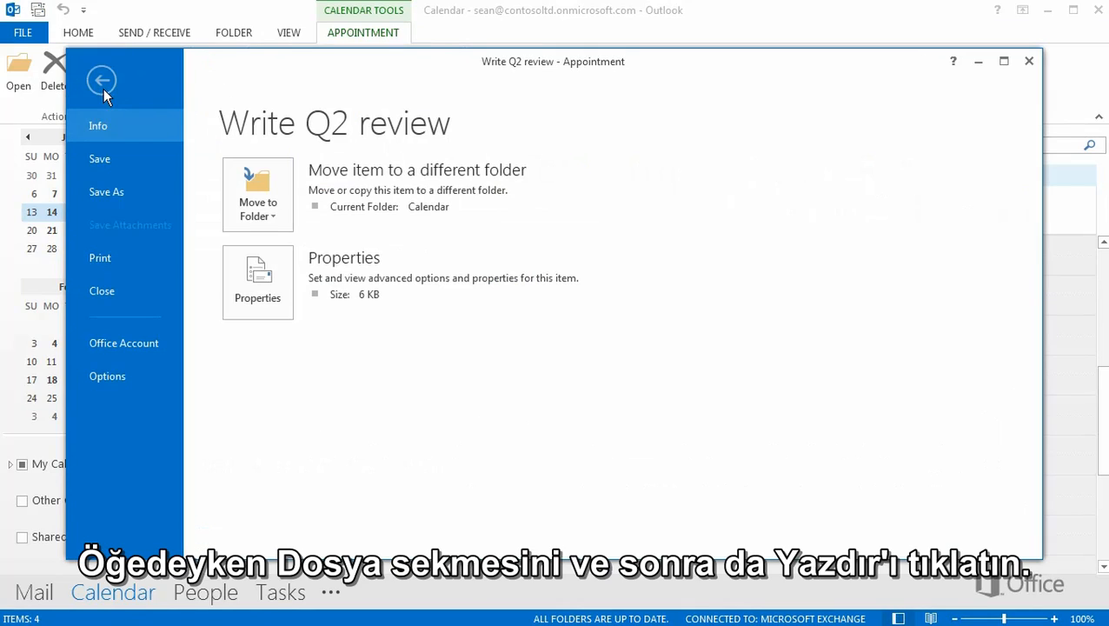
click(125, 257)
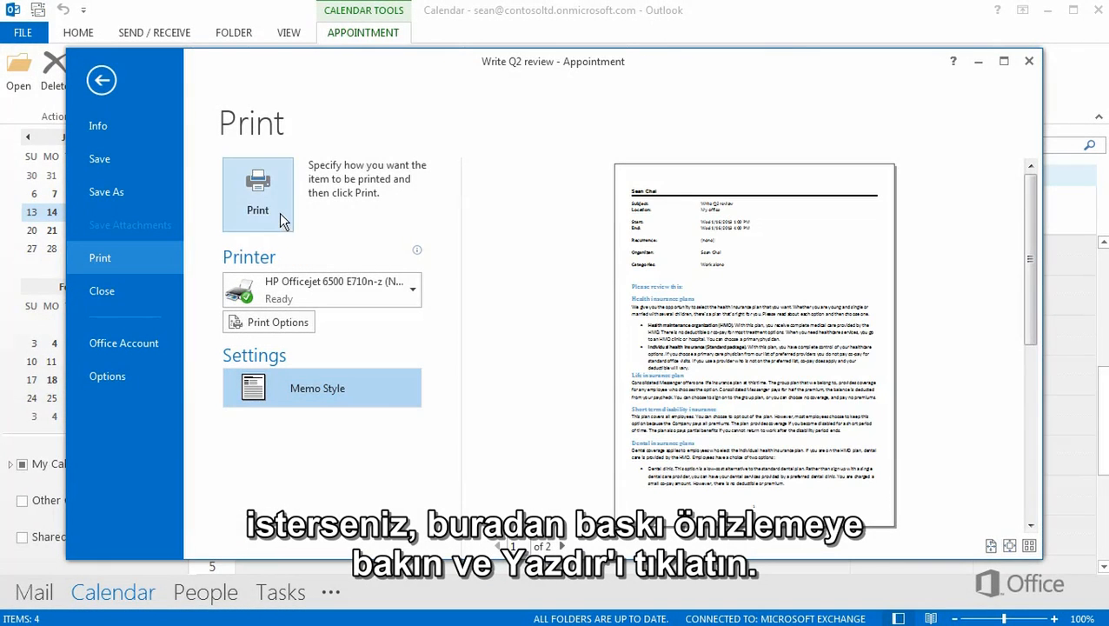
click(279, 212)
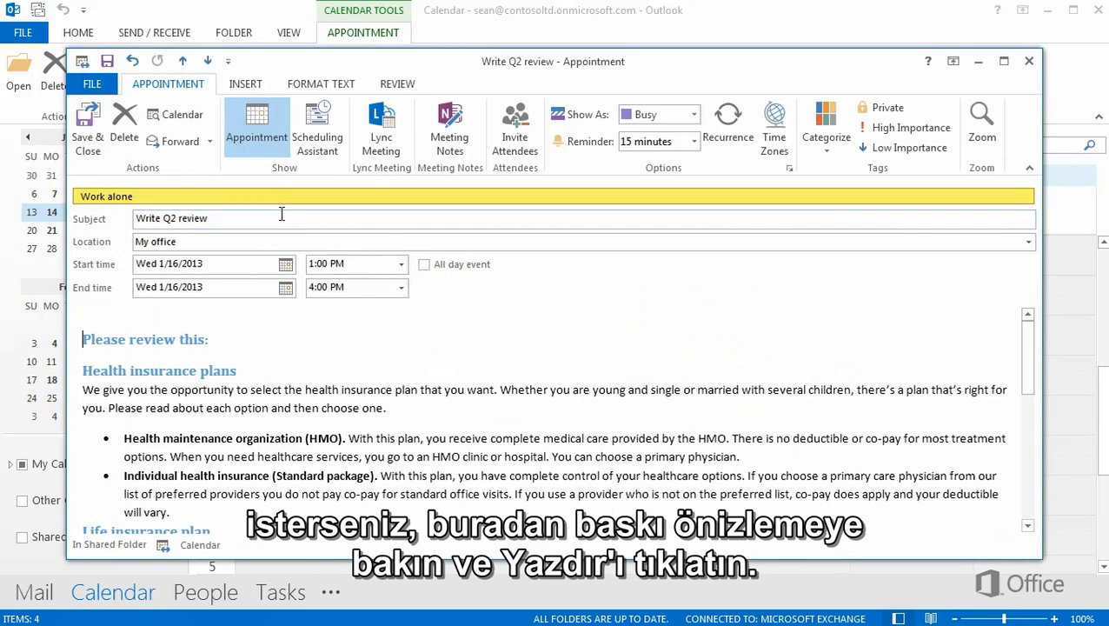
click(99, 123)
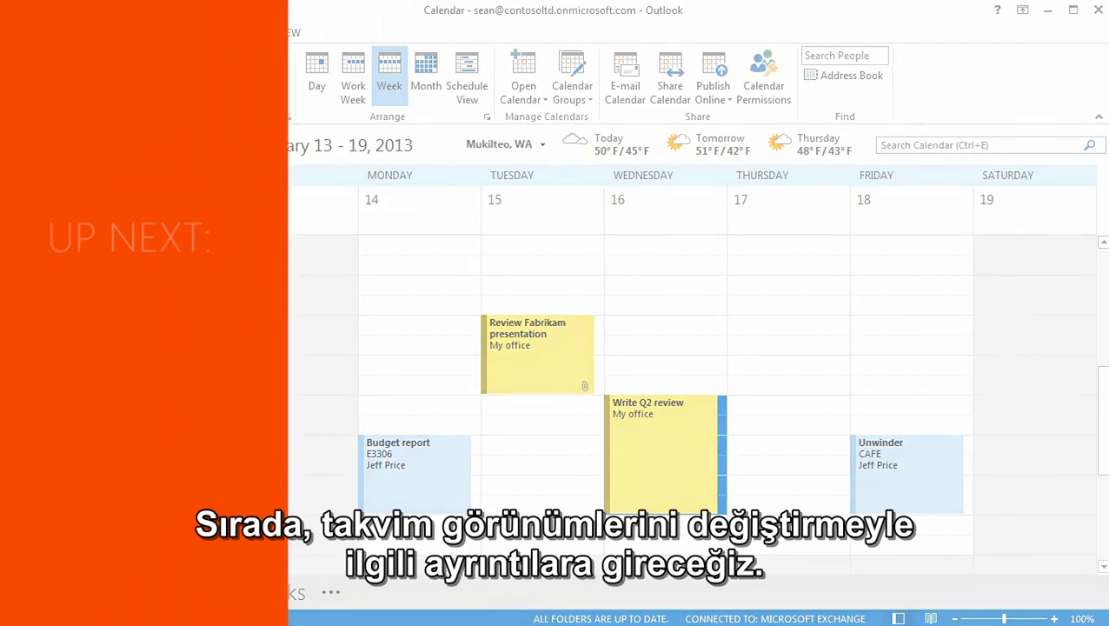